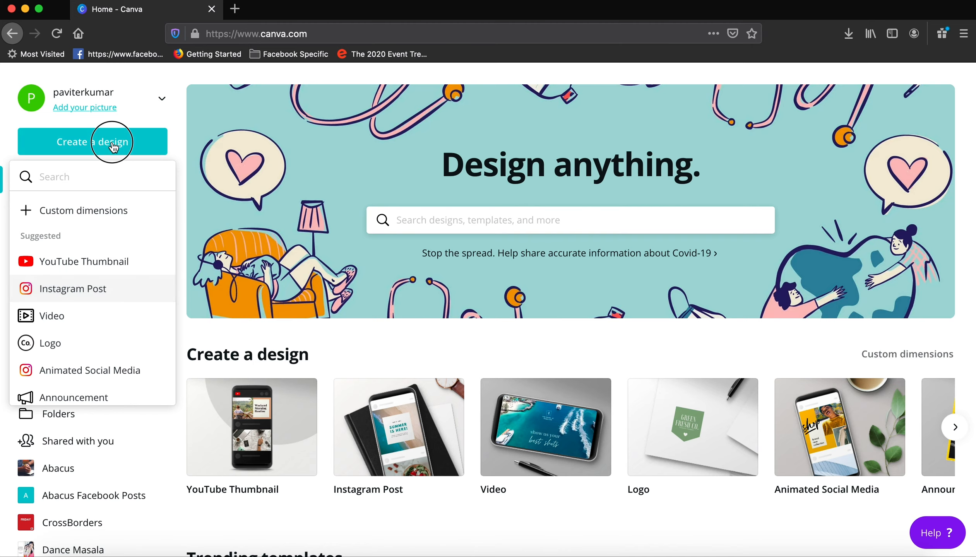
Create a blank Instagram Post design and place the uploaded gym portrait of the man in the grey tank top on it.
left_click(105, 147)
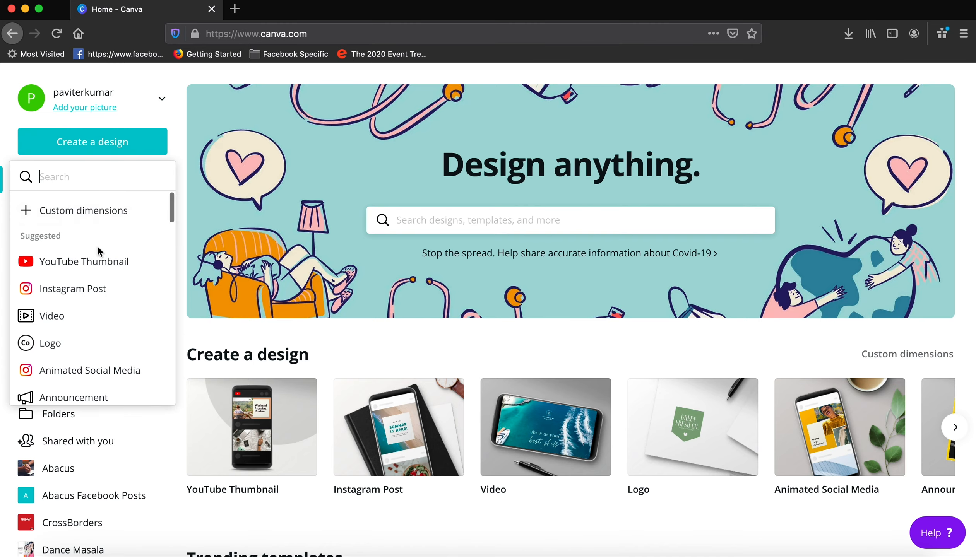
left_click(81, 291)
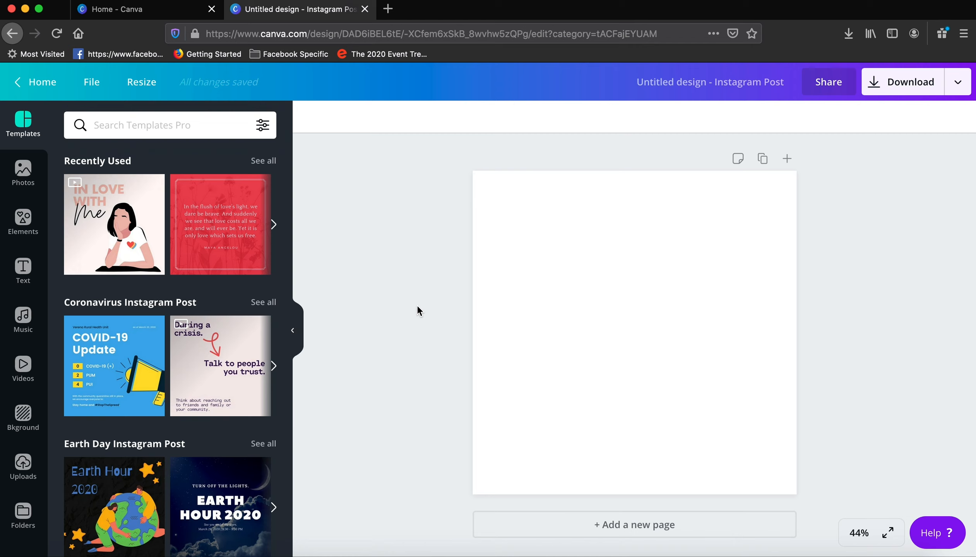
left_click(24, 173)
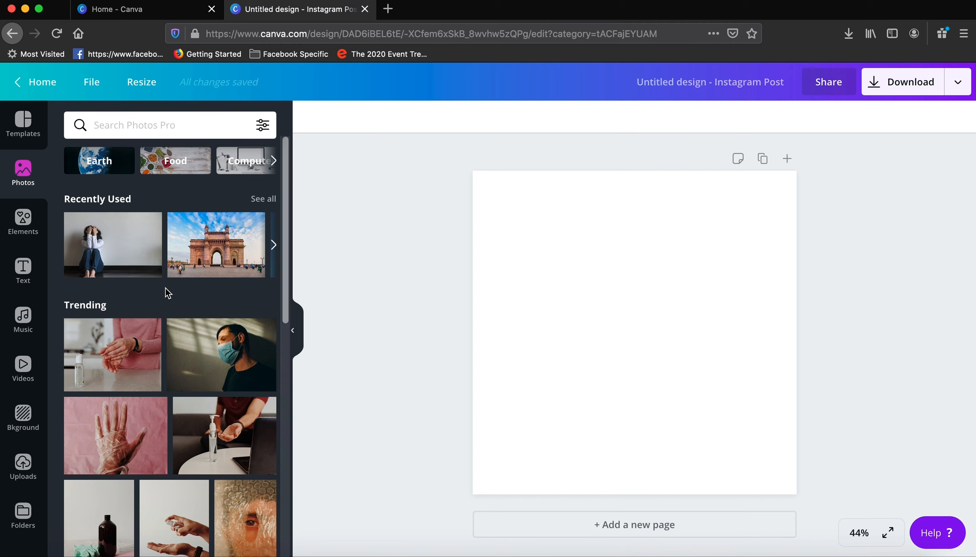
left_click(23, 465)
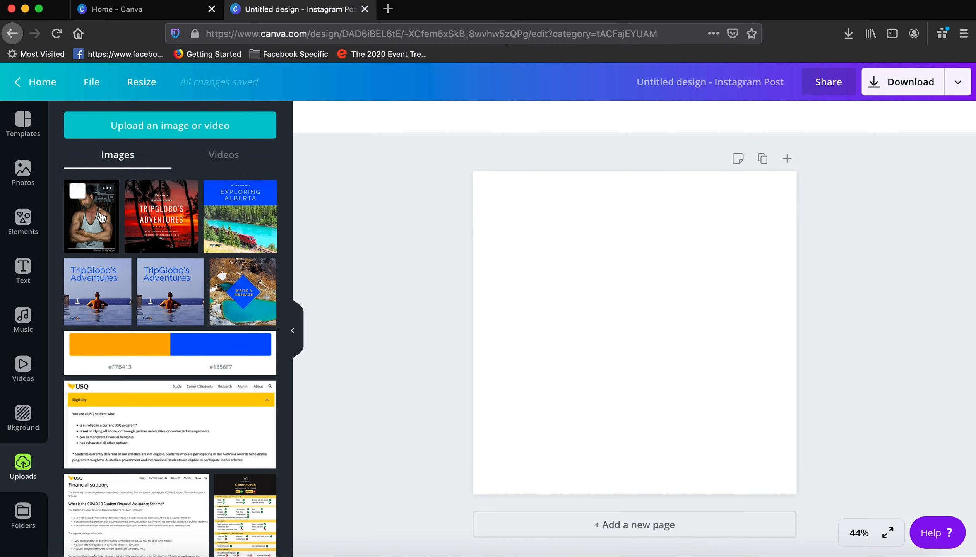
left_click(156, 221)
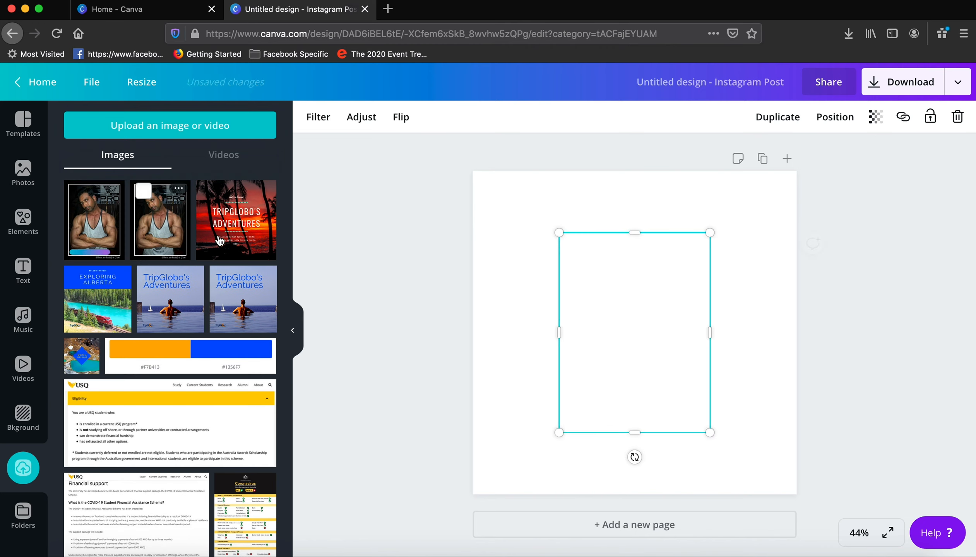
Enlarge the portrait to about 870 × 1,155 and position it against the page's top edge, over the right part of the page.
left_click_drag(653, 332, 648, 393)
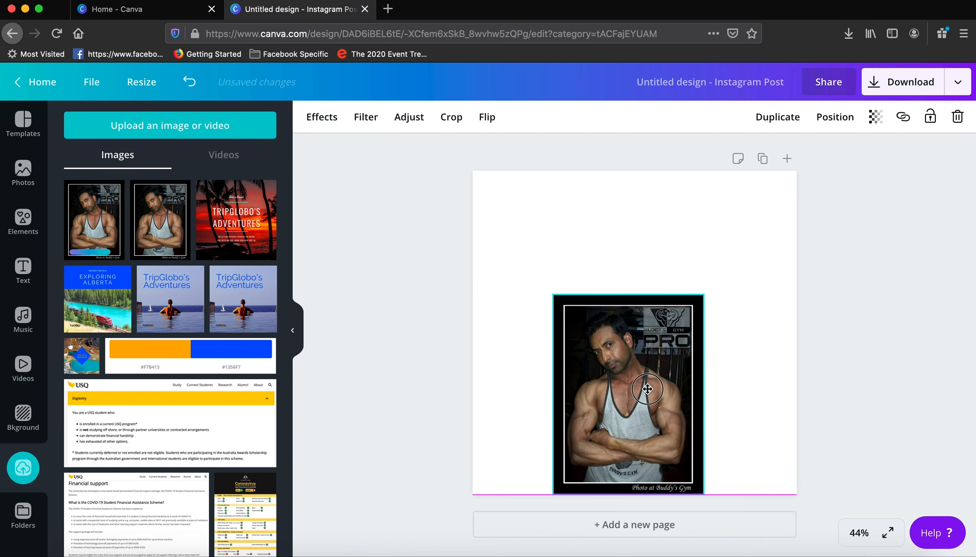
left_click_drag(701, 296, 802, 171)
left_click_drag(729, 323, 735, 340)
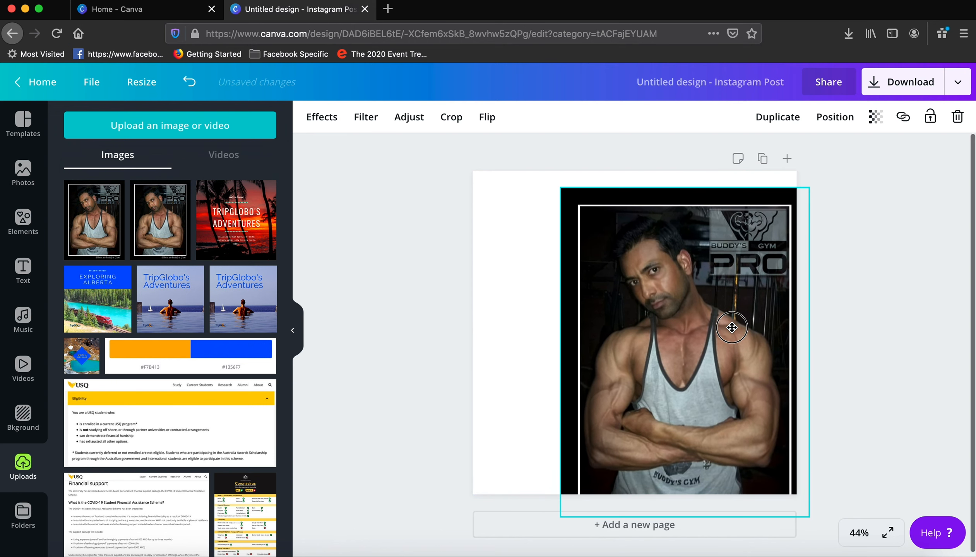
left_click_drag(809, 187, 815, 169)
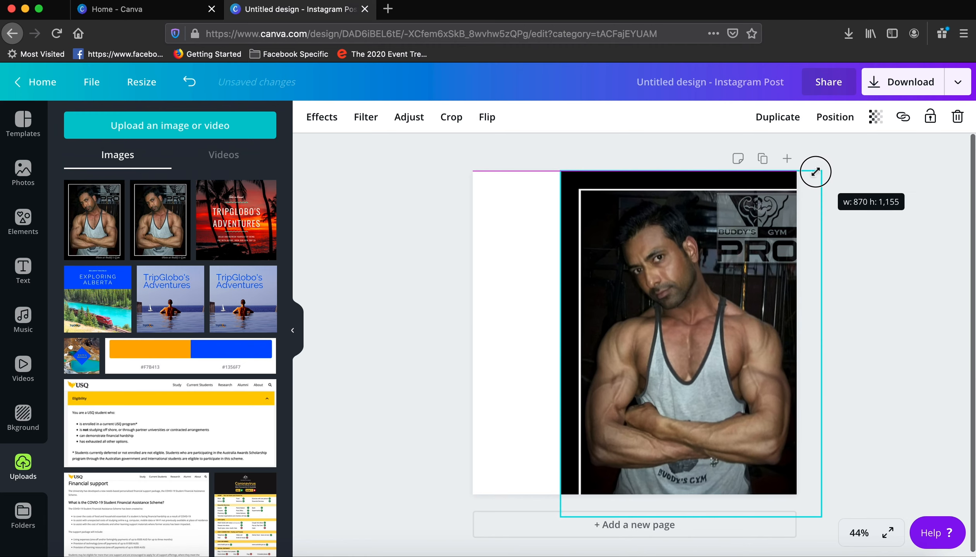
left_click(871, 312)
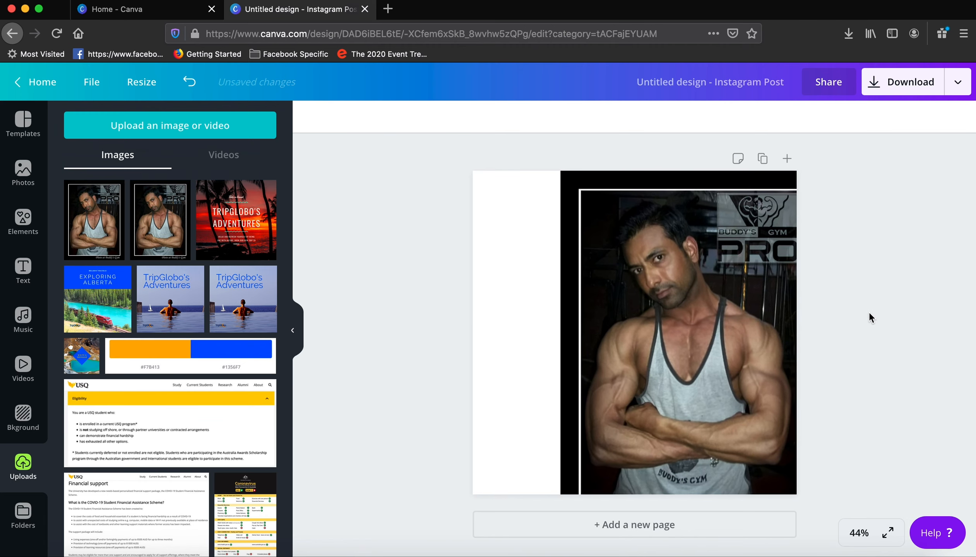
Remove the background from the portrait with the Background Remover effect.
left_click(623, 244)
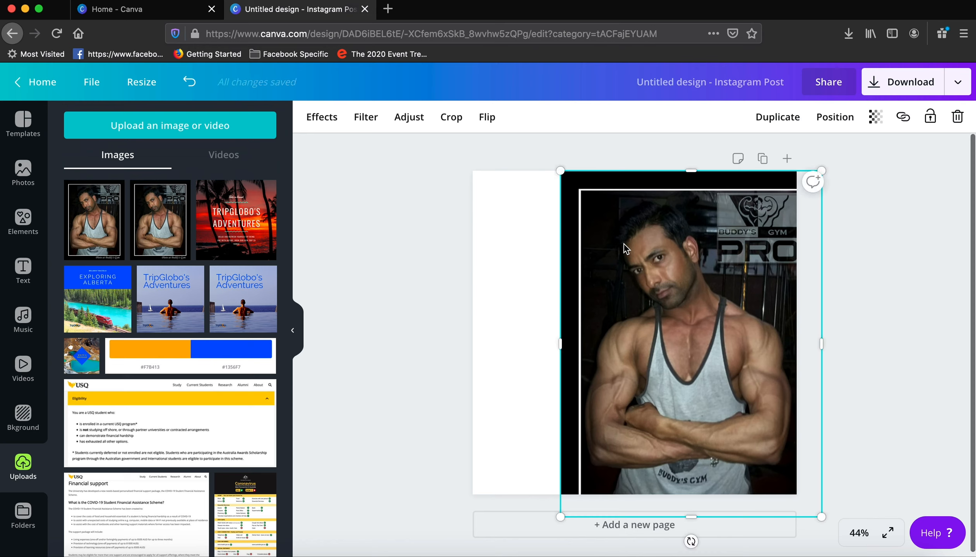
left_click(324, 124)
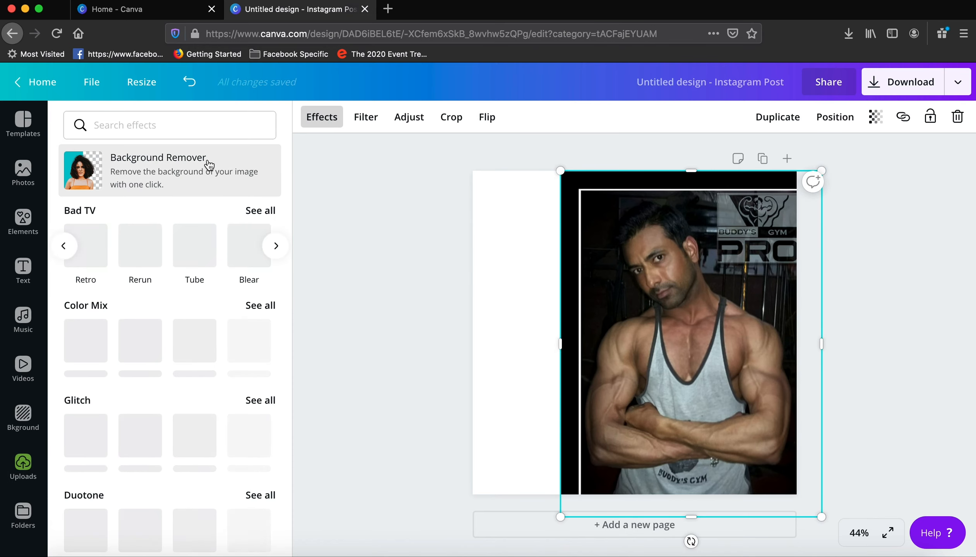
left_click(167, 171)
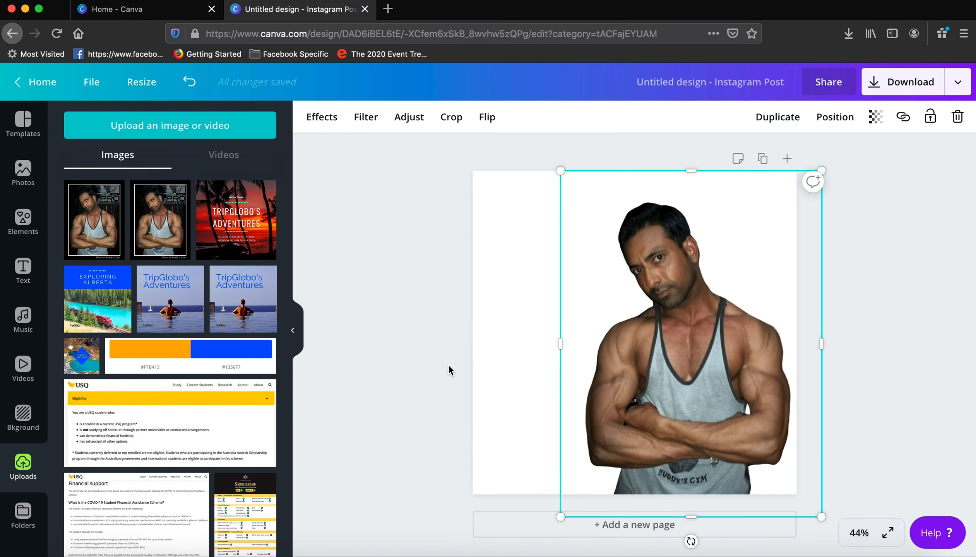
left_click(449, 373)
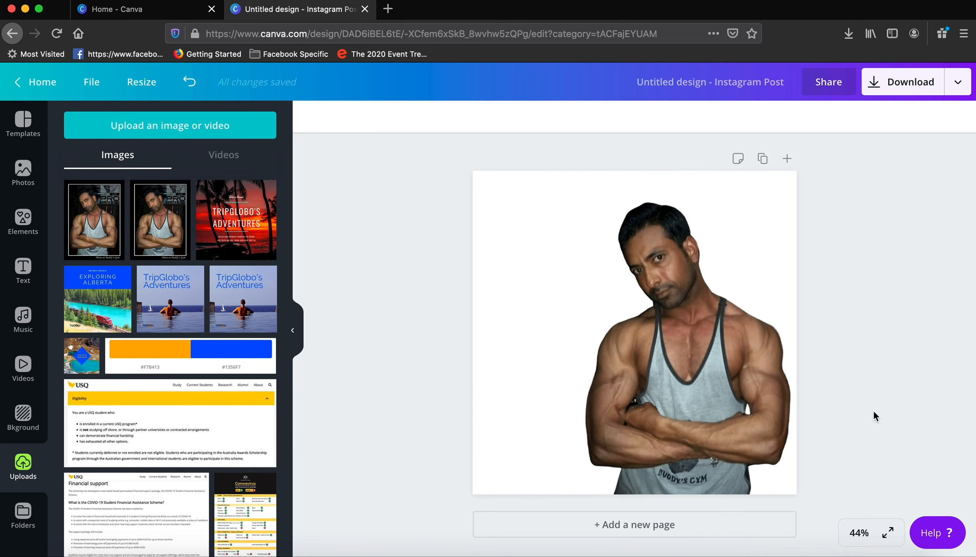
Try the CrossBorders red and the SS Network yellow as the page's background colour.
left_click(523, 260)
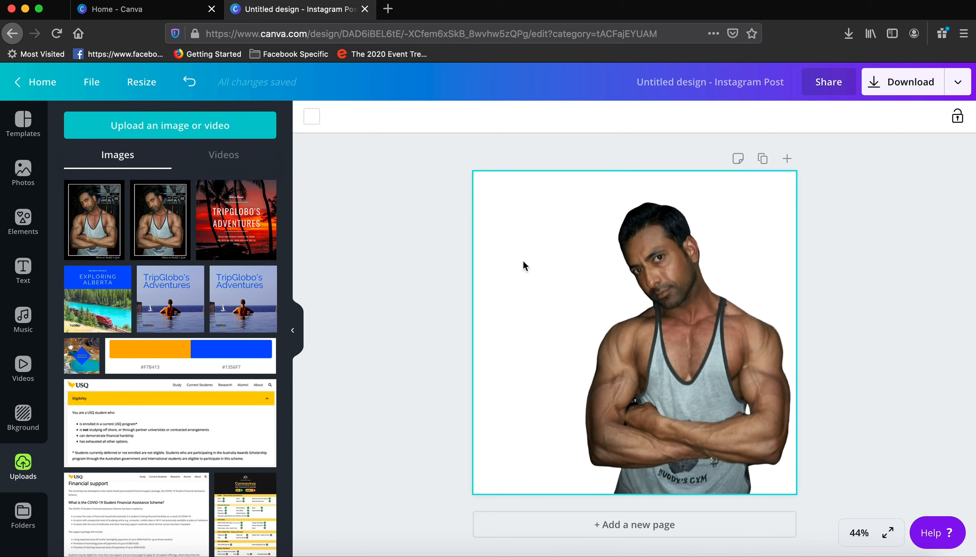
left_click(310, 116)
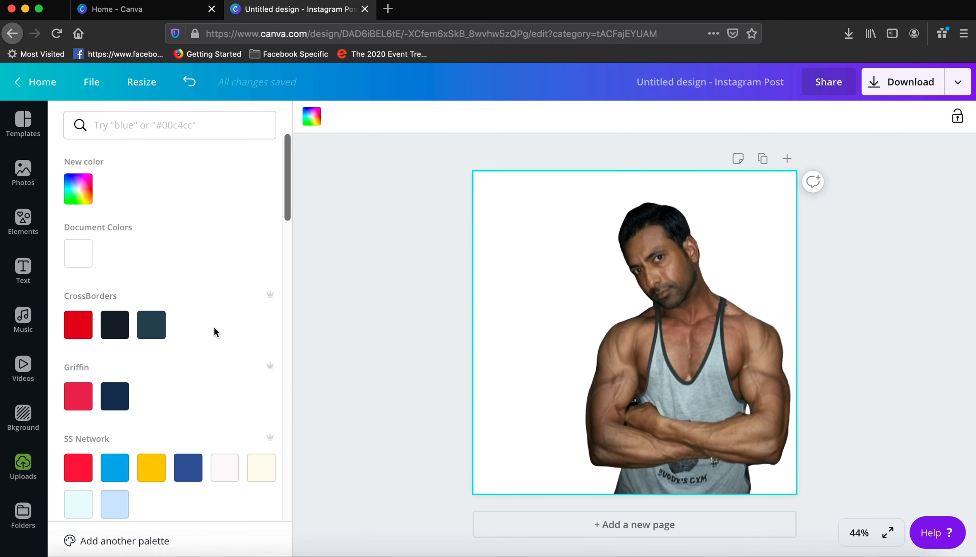
left_click(78, 324)
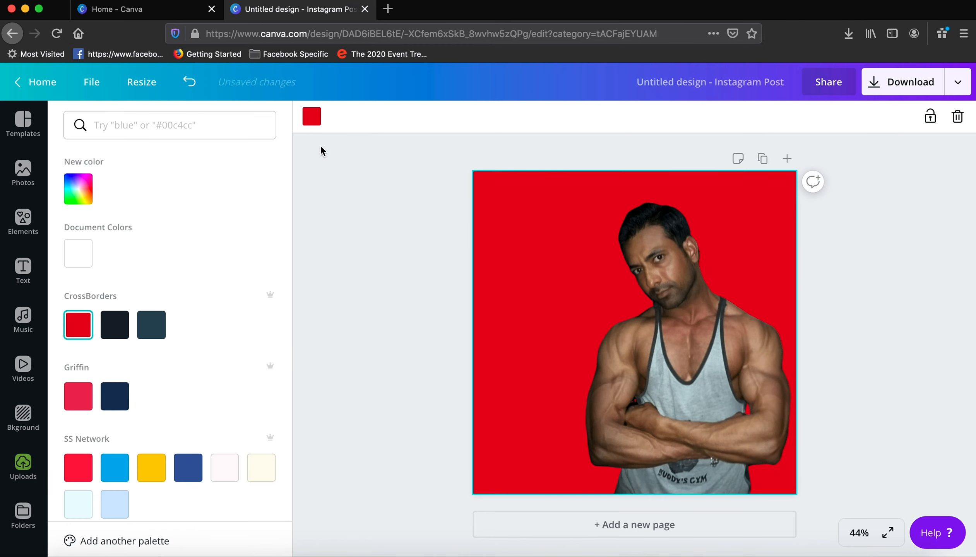
scroll(118, 380, "down", 3)
left_click(152, 364)
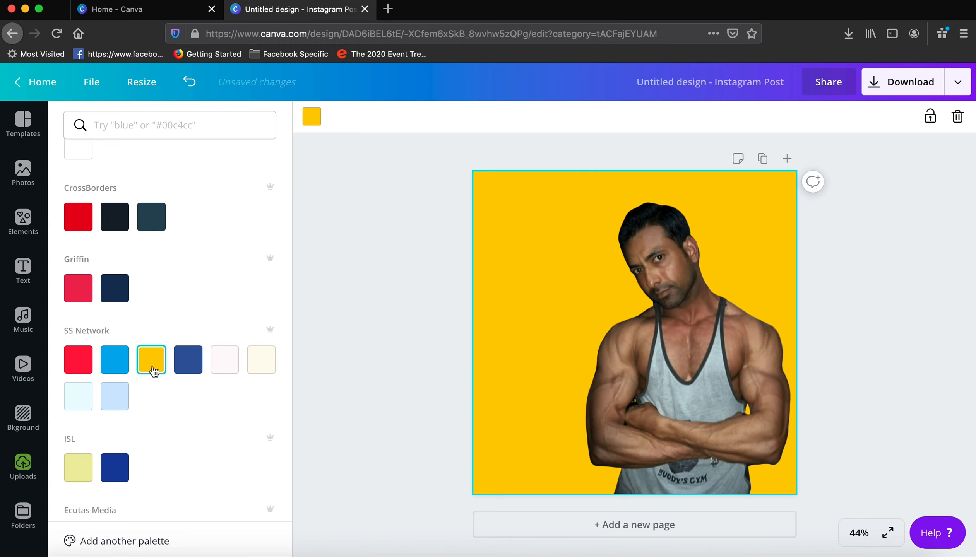
Apply the pale sky landscape with the grassy field as the page's background image.
left_click(23, 415)
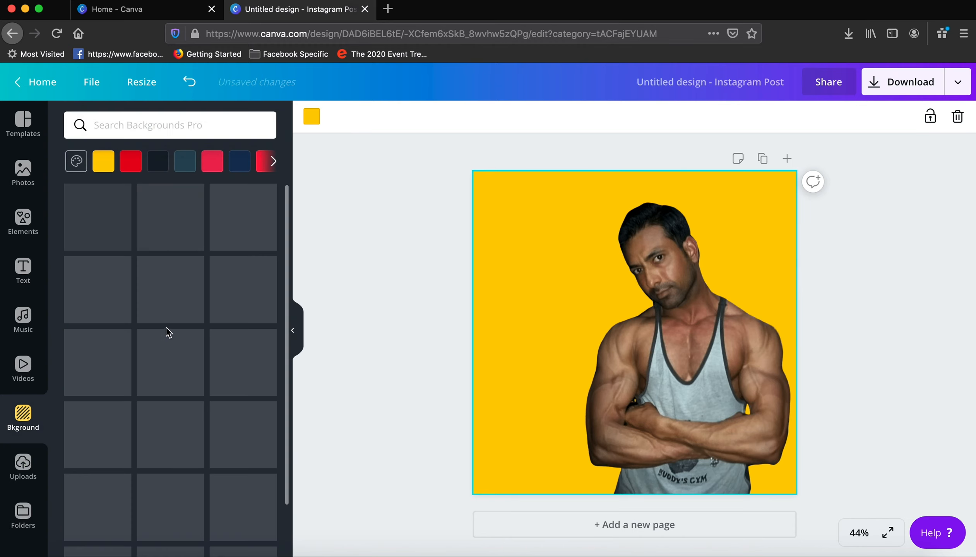
scroll(159, 366, "down", 2)
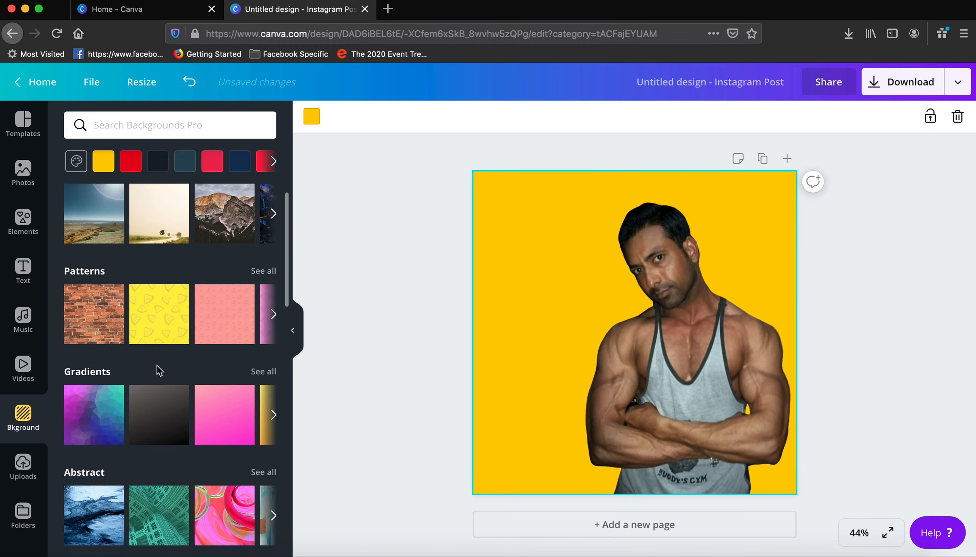
left_click(157, 371)
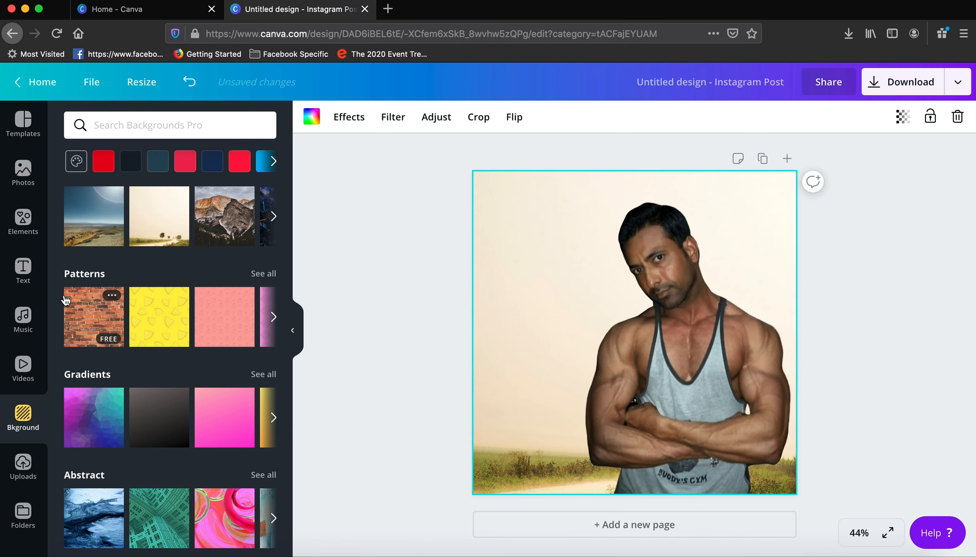
Add the "Title / HEADING" font combination to the page.
left_click(24, 268)
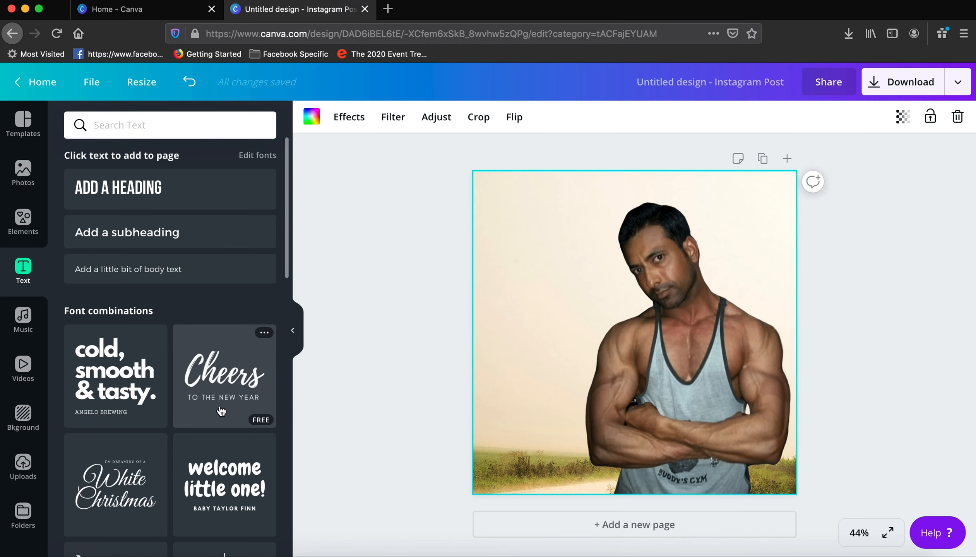
scroll(222, 403, "down", 5)
scroll(221, 411, "down", 2)
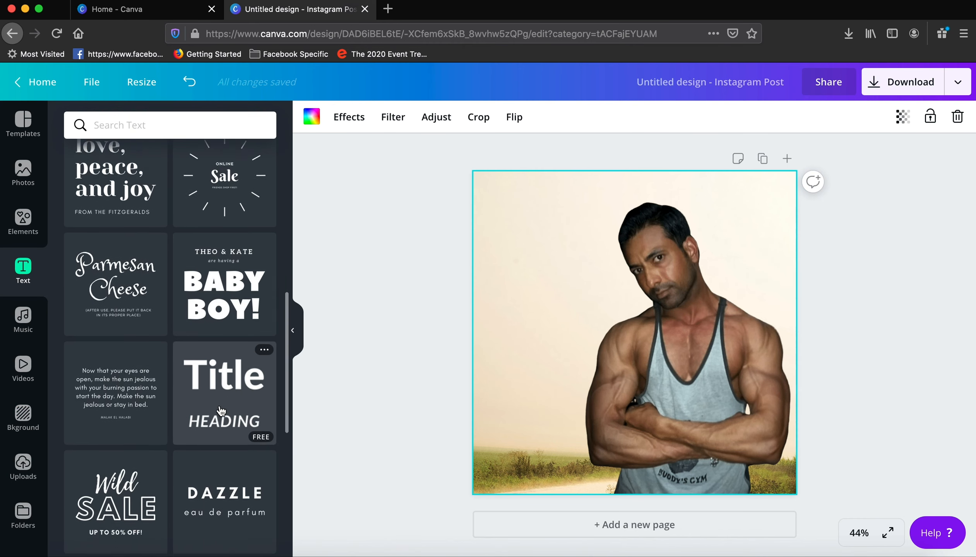
left_click(231, 384)
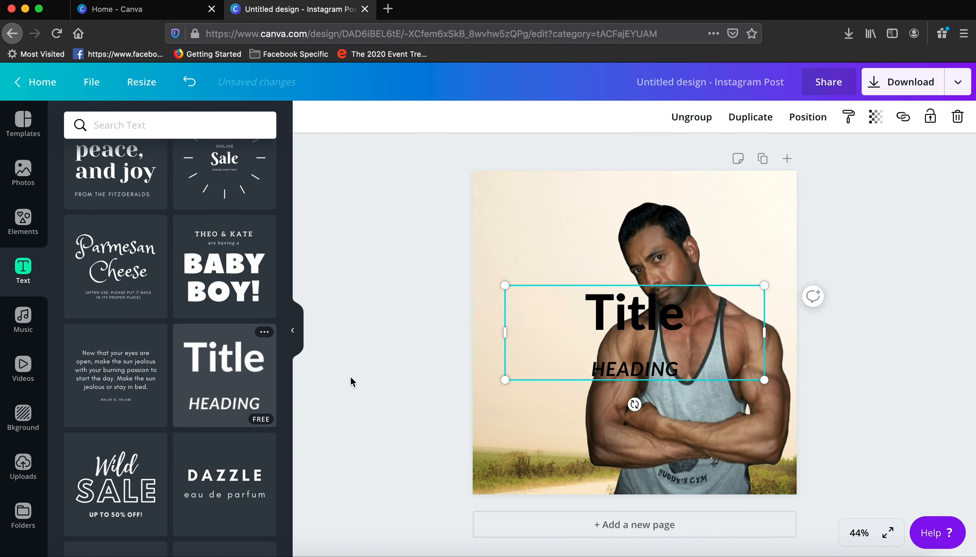
Left-align the title and heading texts and move the text group up and left, beside the man's head.
left_click(637, 319)
left_click(589, 118)
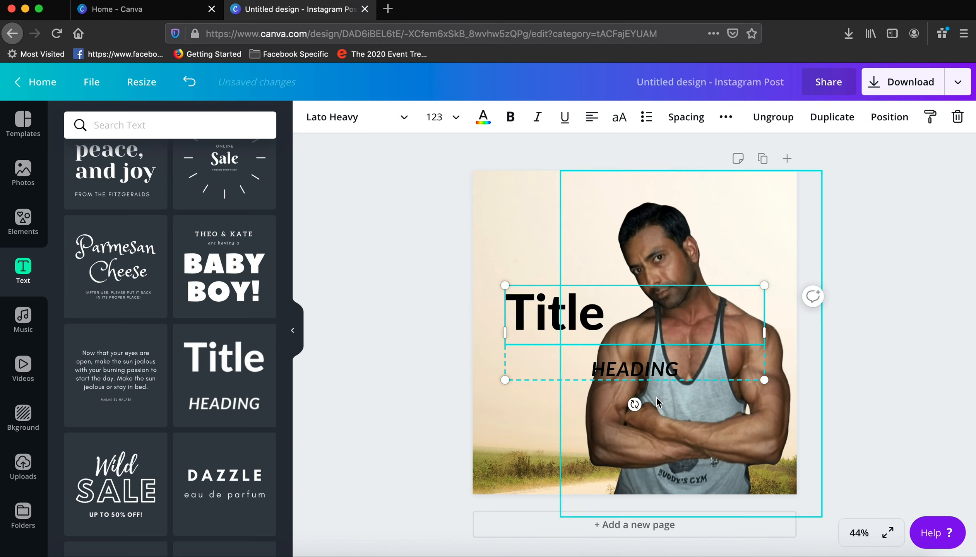
left_click(639, 368)
left_click(592, 117)
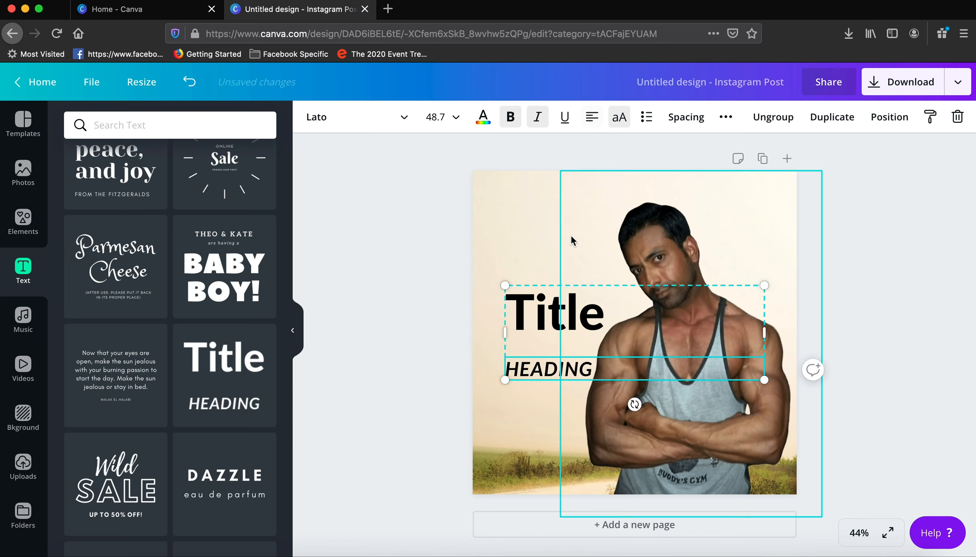
left_click_drag(571, 336, 548, 267)
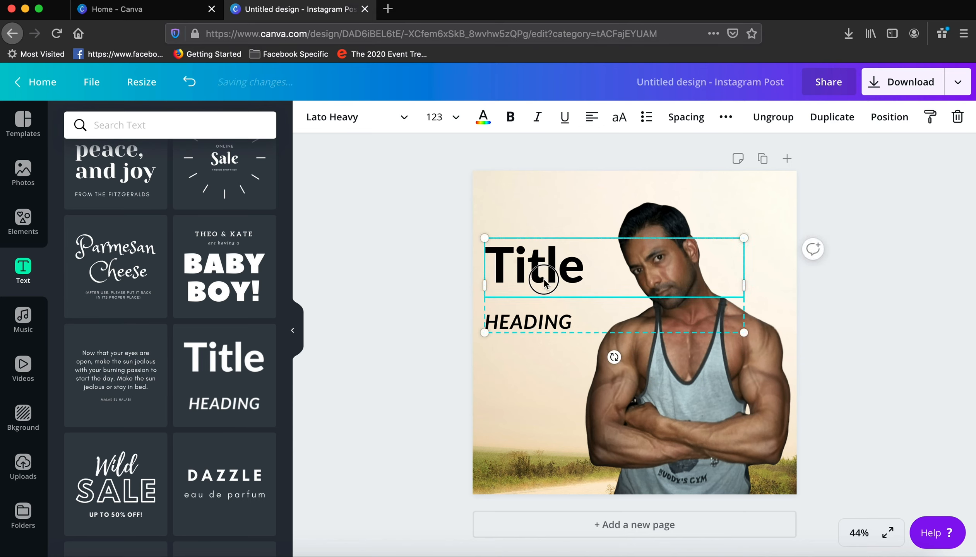
Replace the title text with "Fitness" and shrink the text group to about 688 × 251.
double_click(543, 279)
type("d")
key("BackSpace")
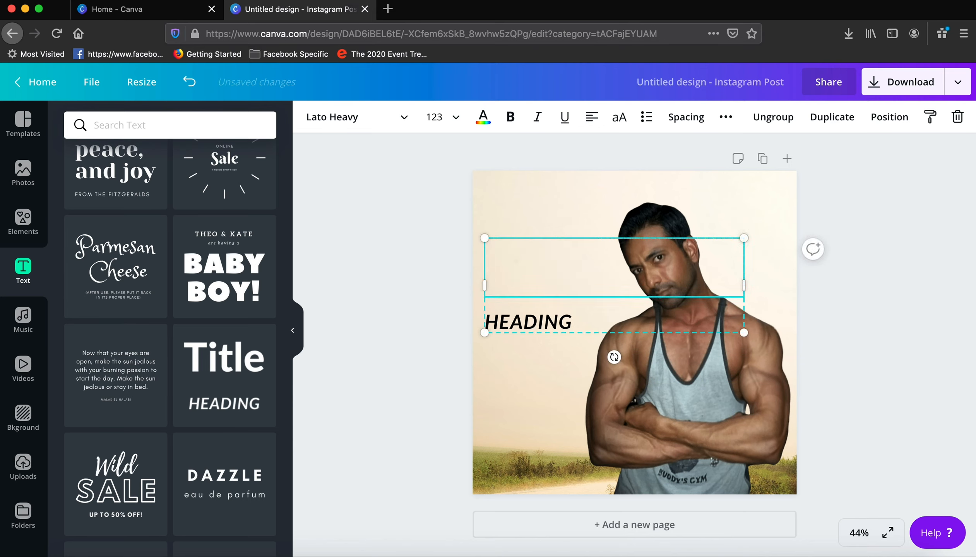
type("Fitness")
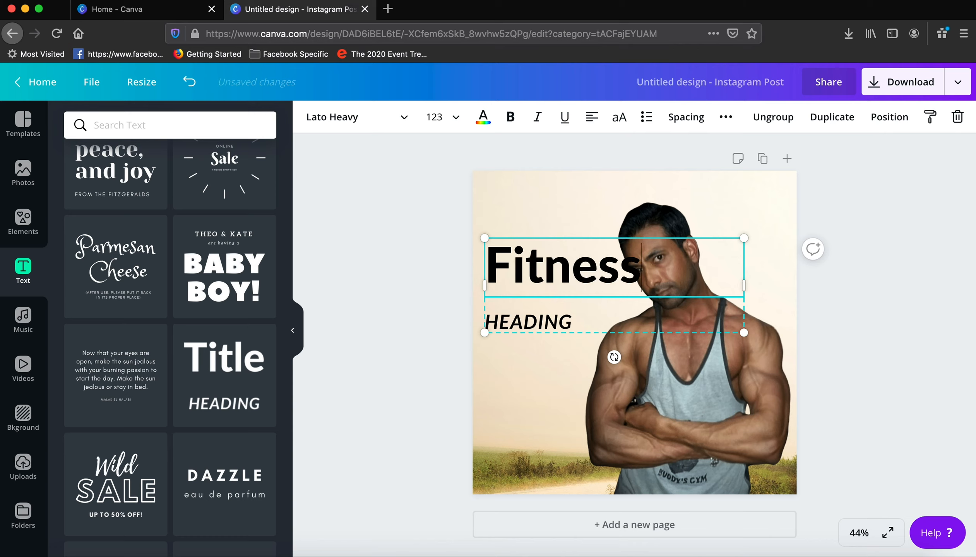
key("BackSpace")
left_click_drag(744, 333, 691, 313)
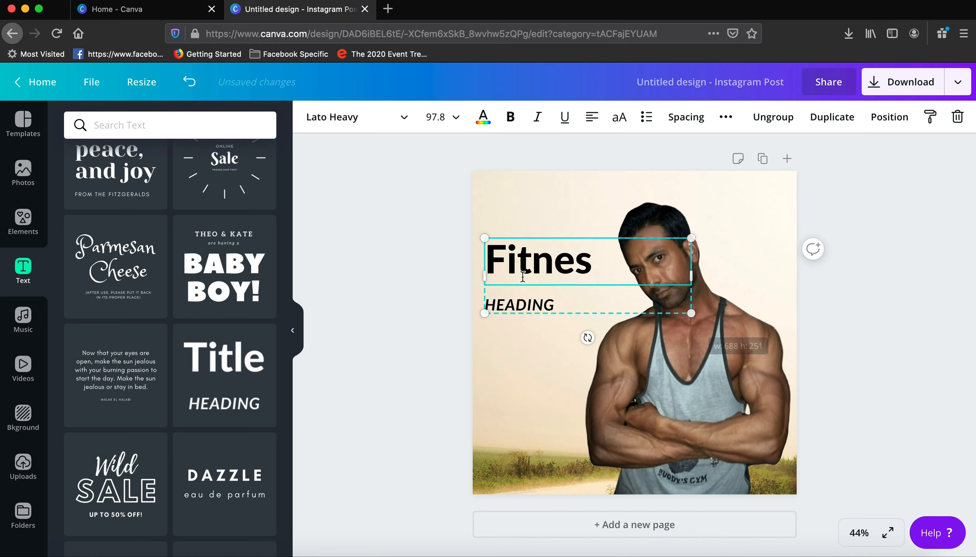
type("s")
Replace the heading text with "DURING COVID-19" and dismiss the coronavirus awareness pop-up.
left_click(580, 304)
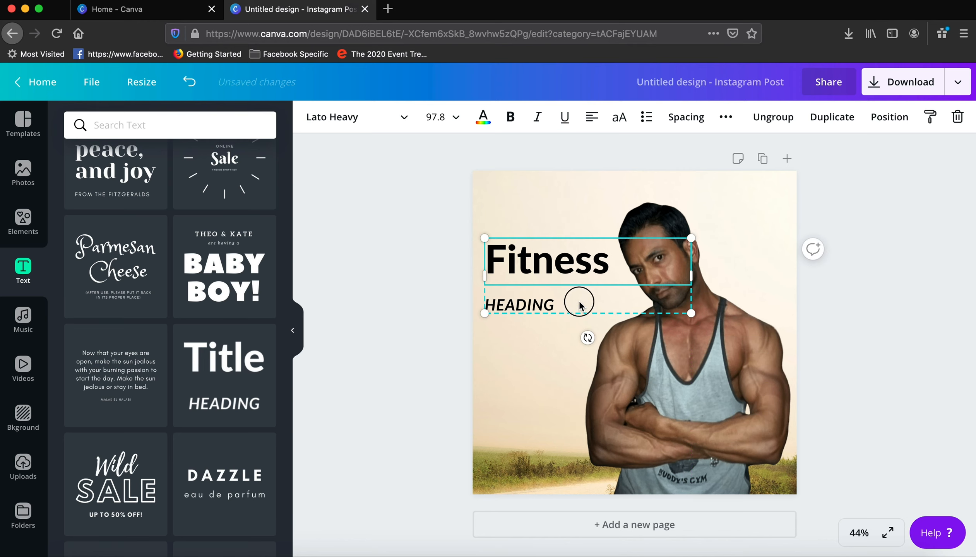
double_click(554, 306)
type("DURING")
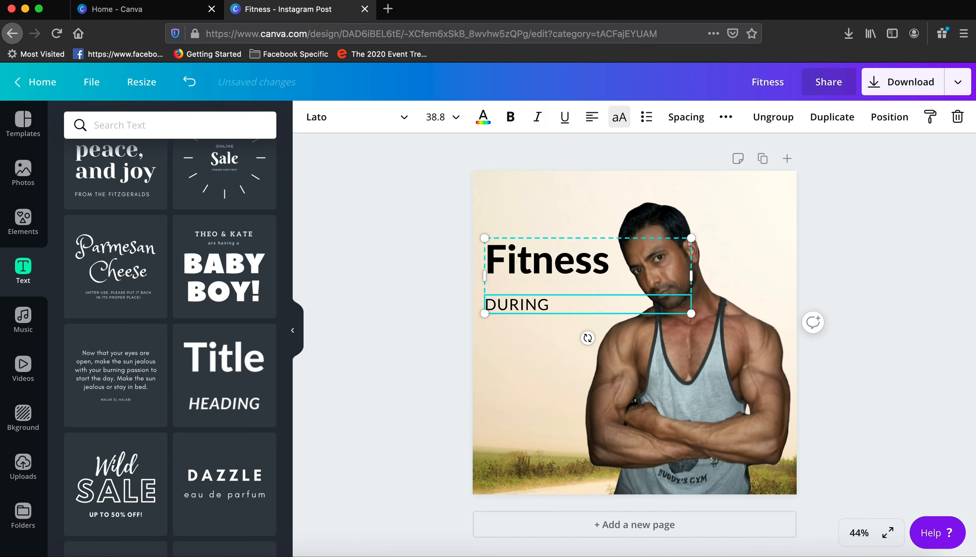
type(" COVI")
key("BackSpace")
type("VI")
left_click(891, 278)
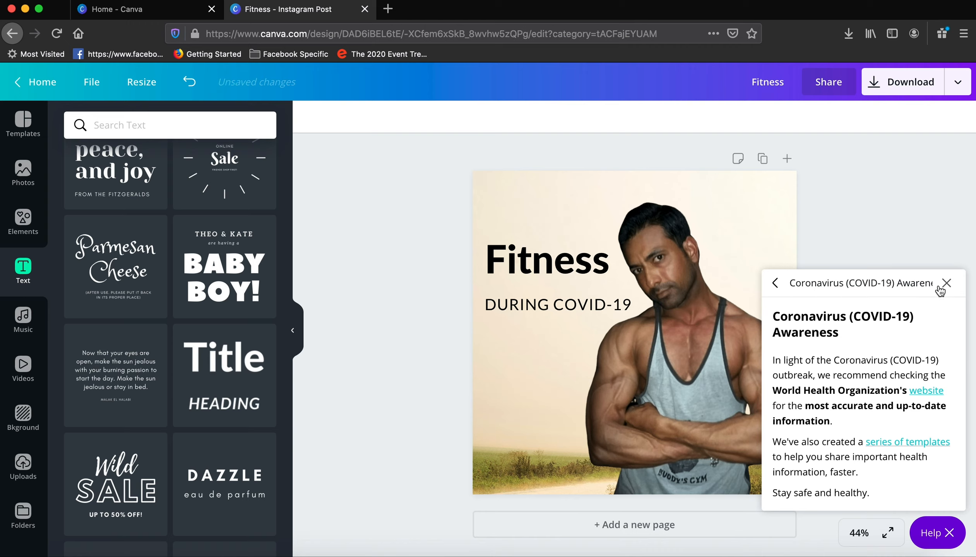
left_click(945, 284)
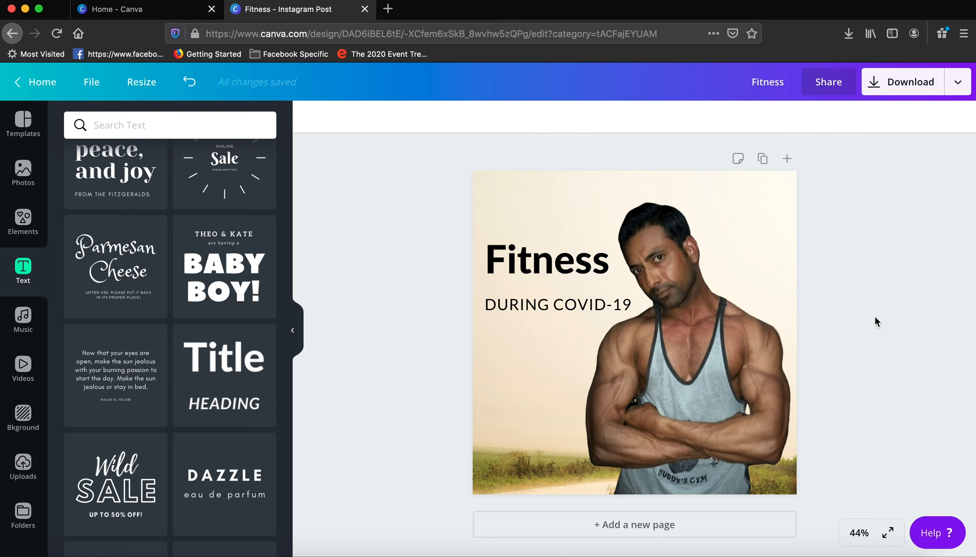
Download the finished design as a PNG at 1x size (1080 × 1080 px).
left_click(915, 84)
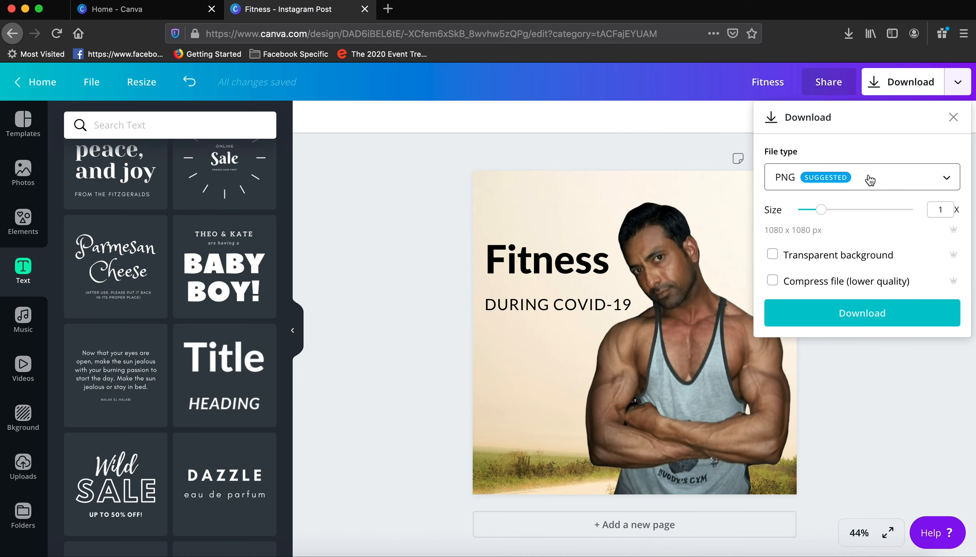
left_click(871, 312)
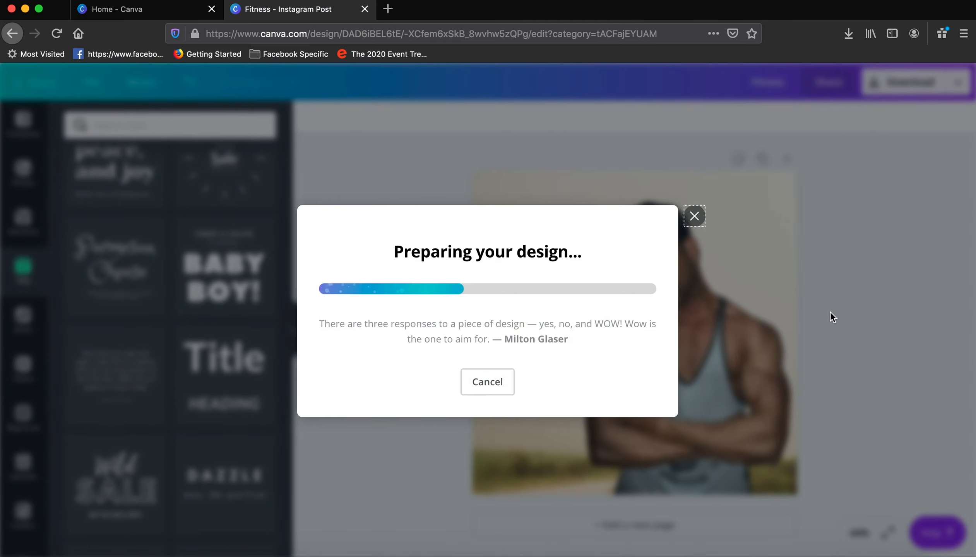
Save the exported PNG file to disk and return to editing the design.
left_click(577, 395)
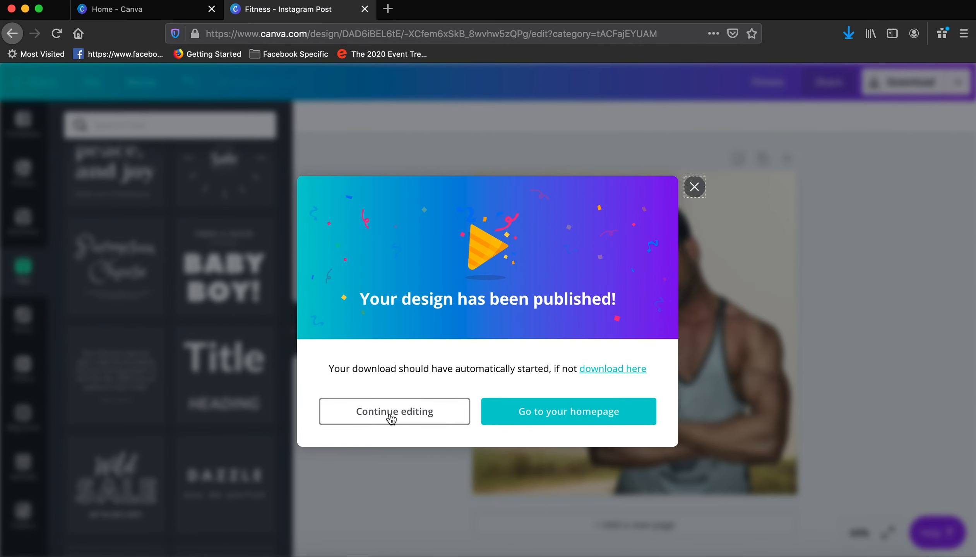
left_click(390, 415)
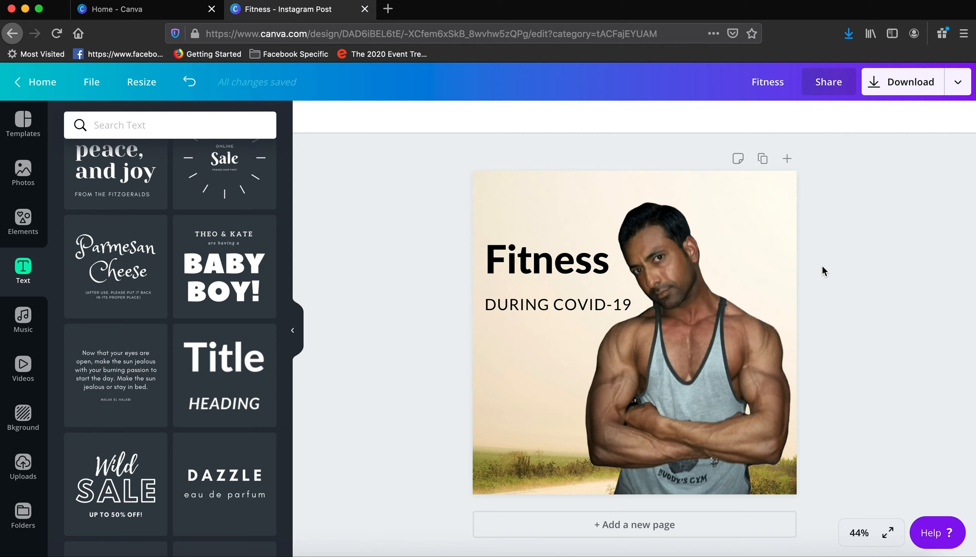
Add a second page to the design and delete its landscape background image to leave it blank.
left_click(682, 510)
scroll(868, 350, "up", 3)
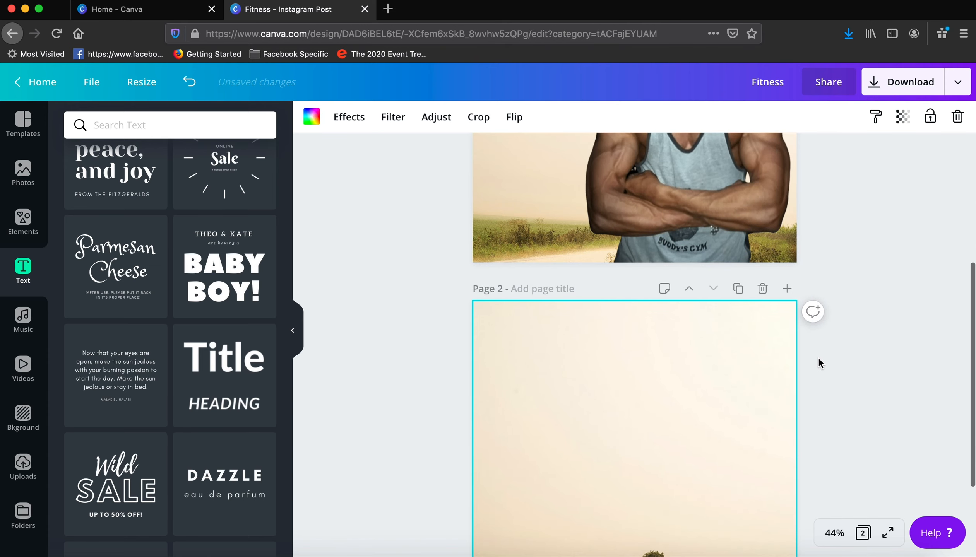
left_click(957, 117)
Copy the cut-out portrait of the man from page 1 and paste it onto the blank page 2.
scroll(901, 260, "up", 4)
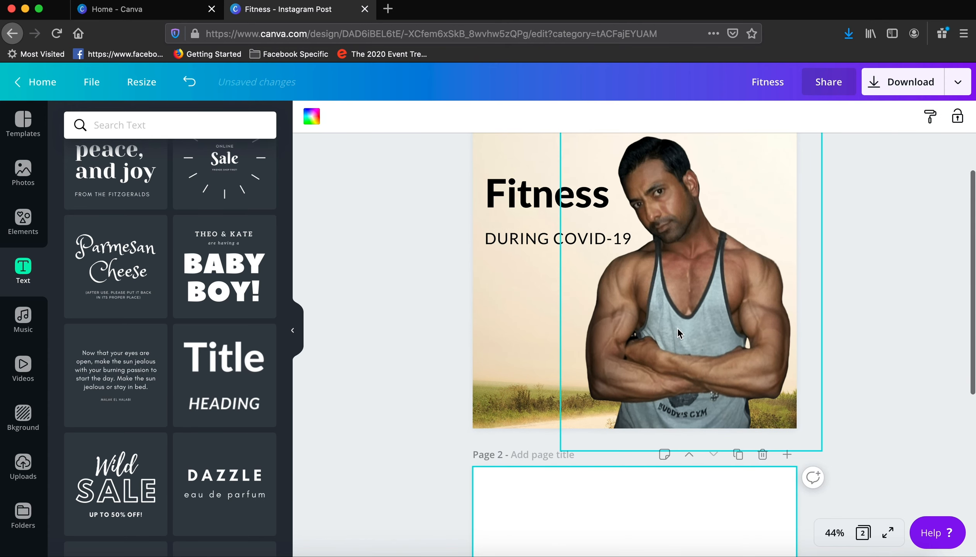
left_click(677, 328)
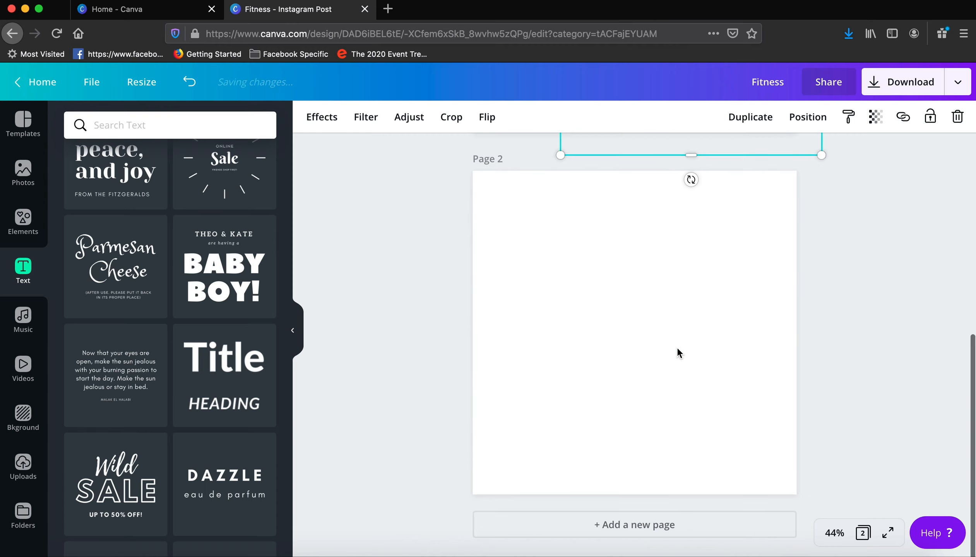
scroll(676, 333, "down", 4)
left_click(677, 349)
key("cmd+v")
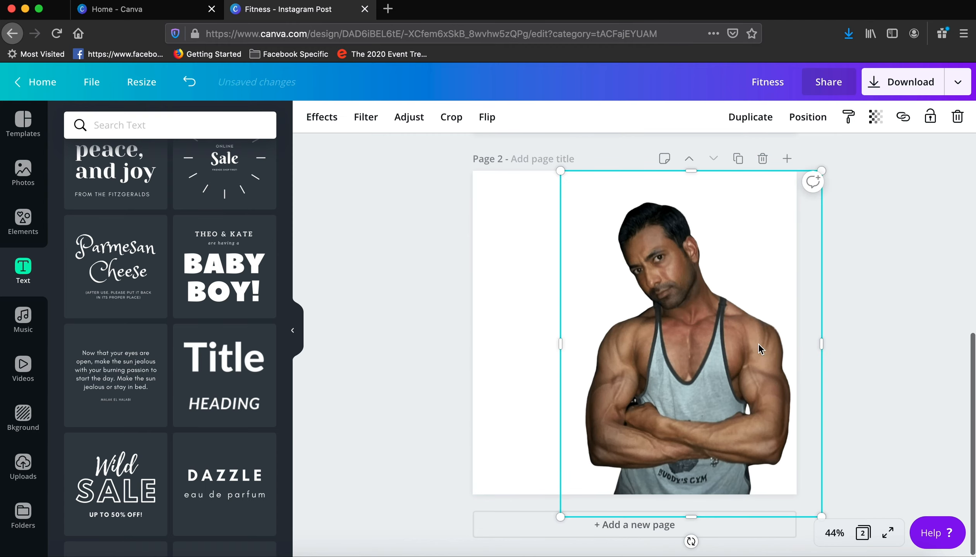
left_click(878, 332)
left_click(517, 229)
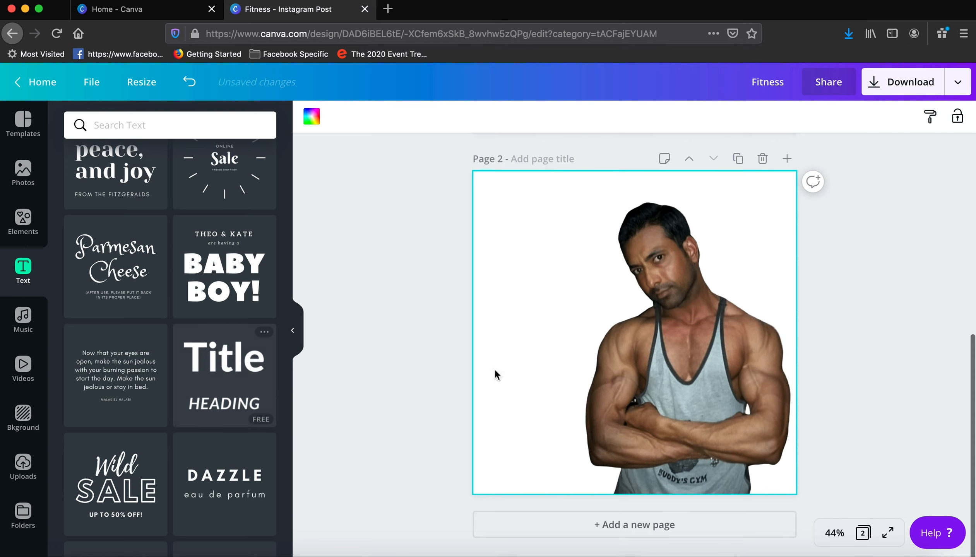
Configure a PNG download at 1.5x size with a transparent background, limited to page 2.
left_click(931, 86)
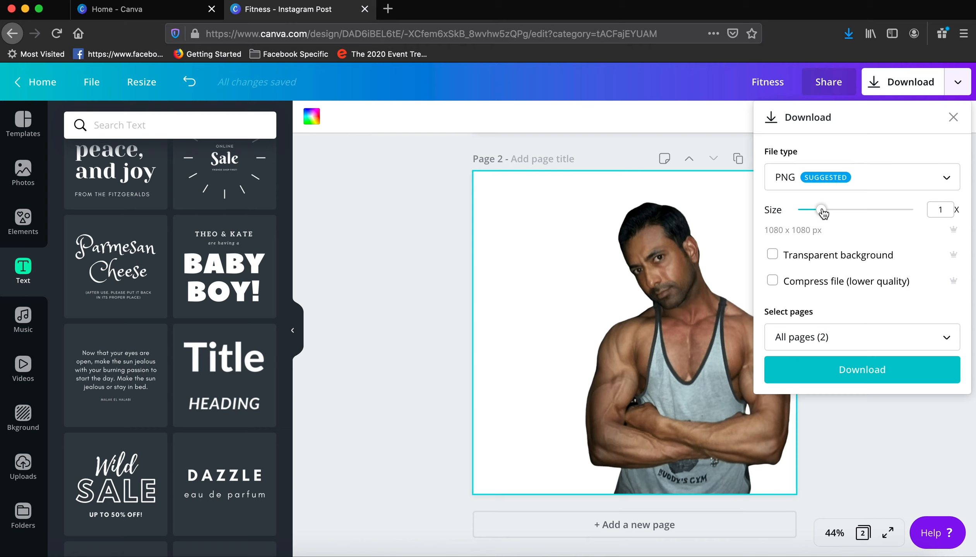
left_click_drag(821, 209, 843, 212)
left_click(775, 259)
left_click(813, 337)
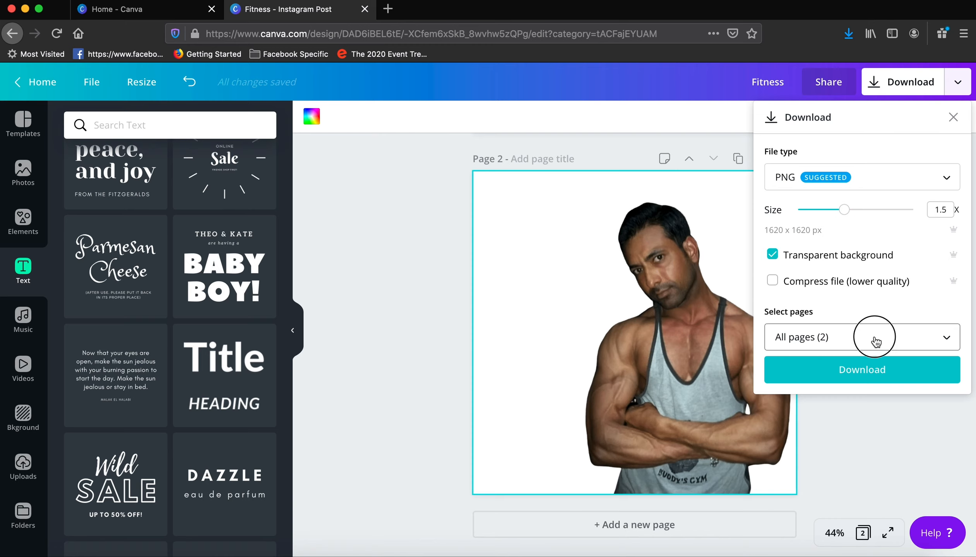
left_click(928, 458)
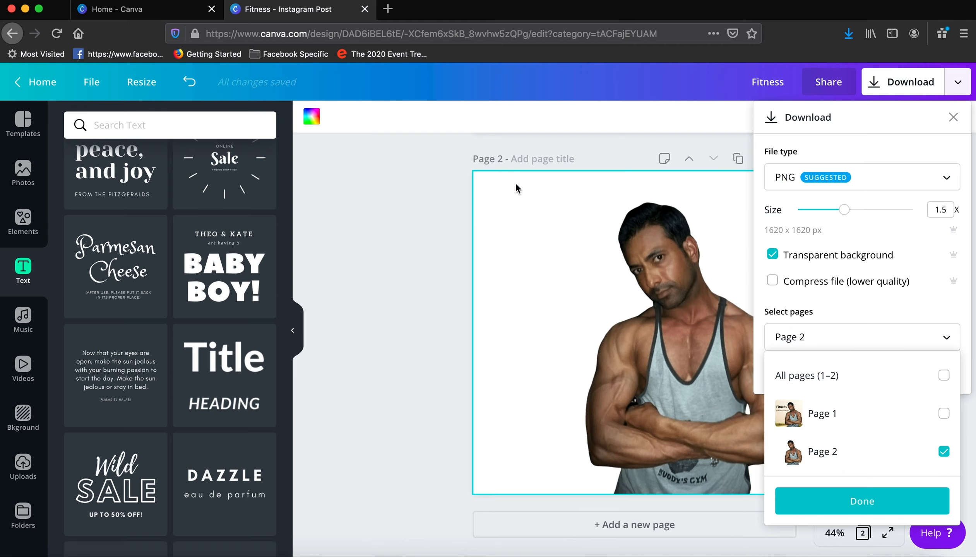
left_click(862, 501)
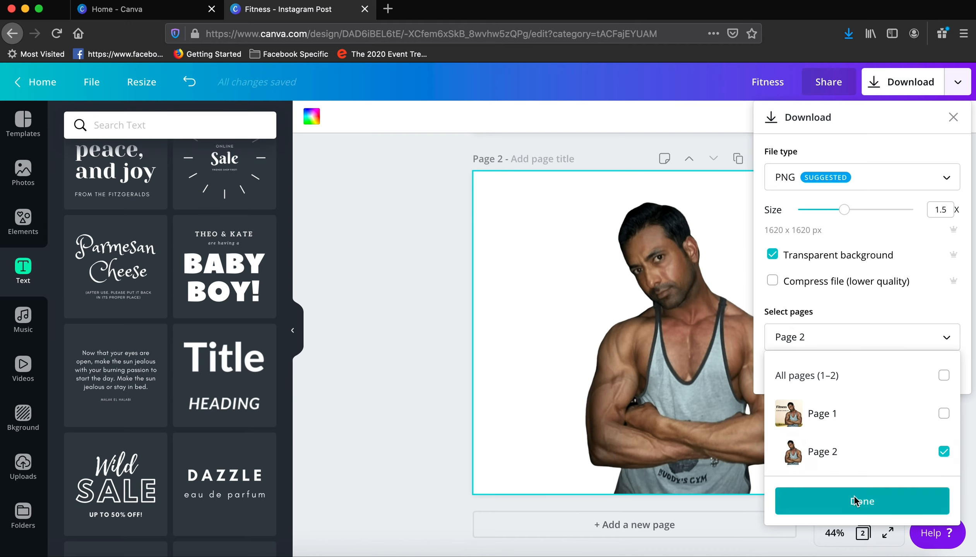
Download page 2 with these settings, save the file, and return to editing the design.
left_click(854, 375)
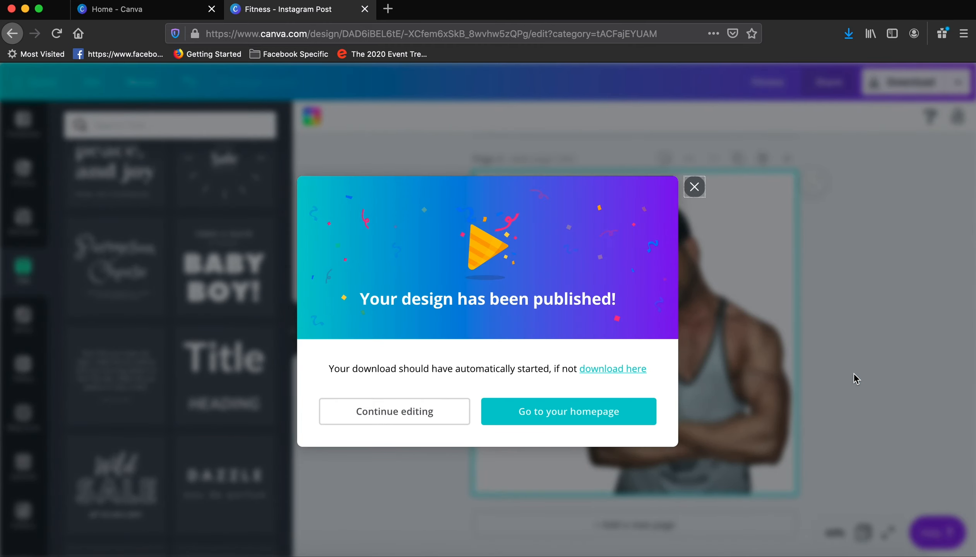
left_click(588, 396)
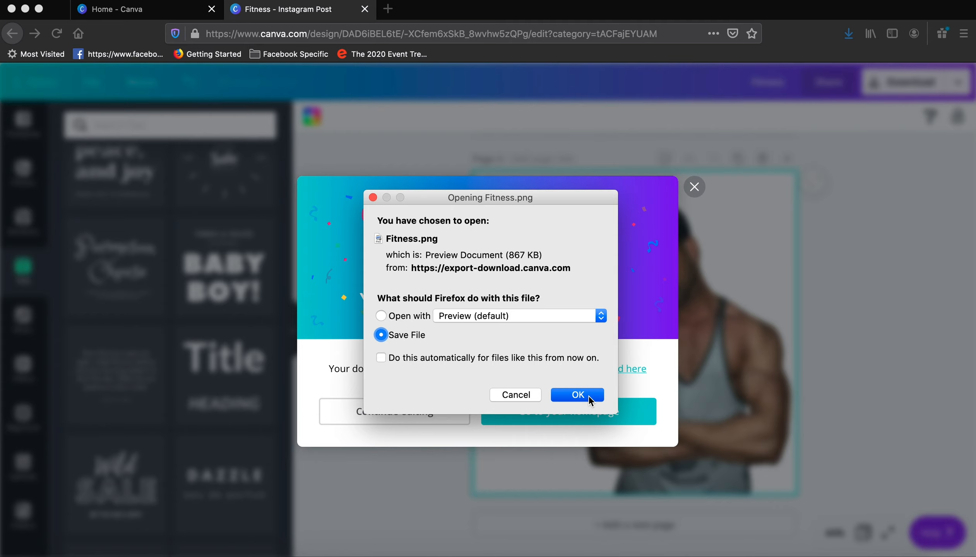
left_click(414, 421)
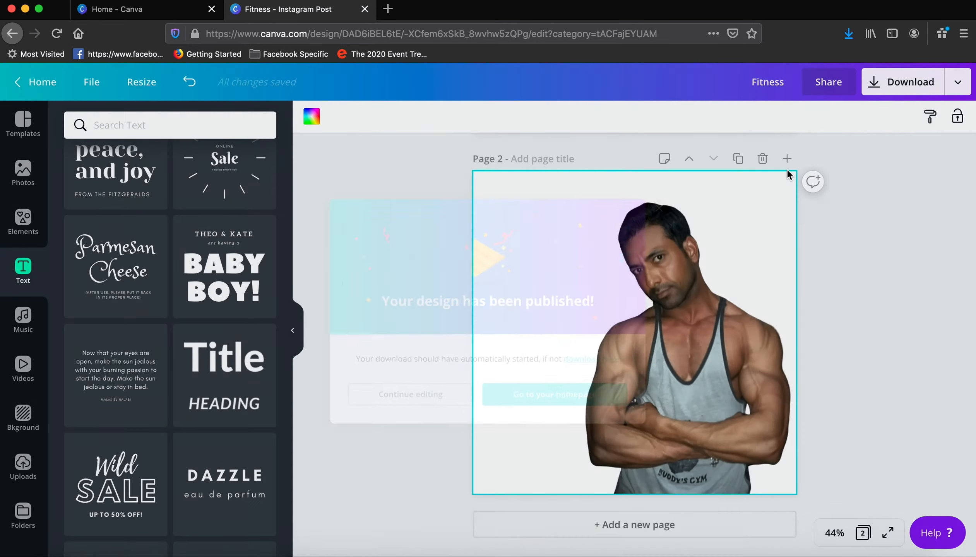
Open the downloaded Fitness(1).png in Preview to examine its transparent background, and close it.
left_click(848, 32)
left_click(647, 71)
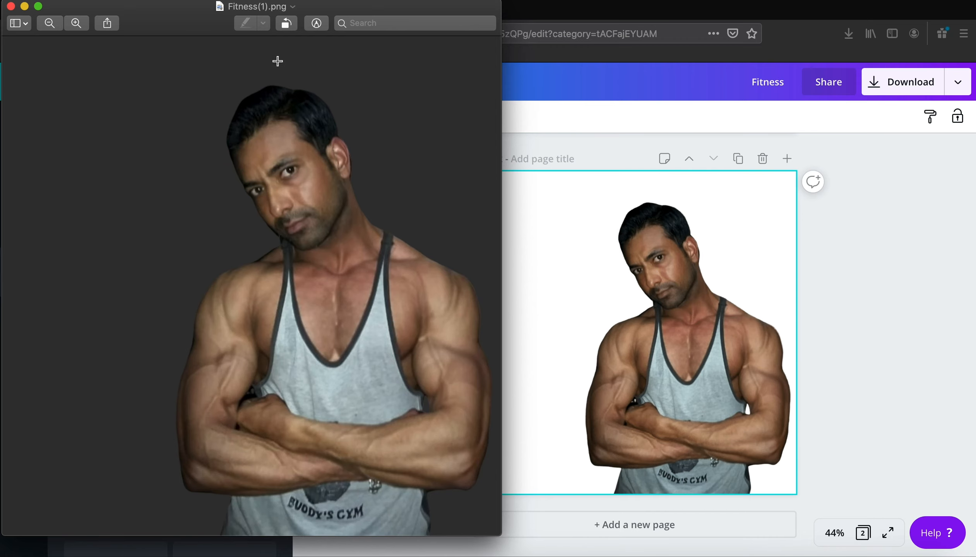
left_click(11, 6)
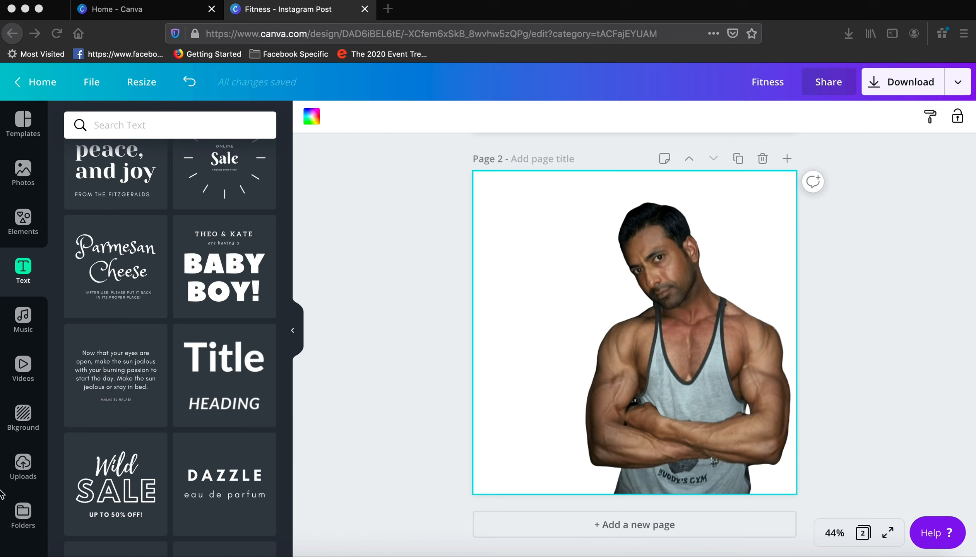
Upload the transparent portrait Fitness(1).png from the Downloads folder to the image uploads.
left_click(23, 465)
left_click(23, 467)
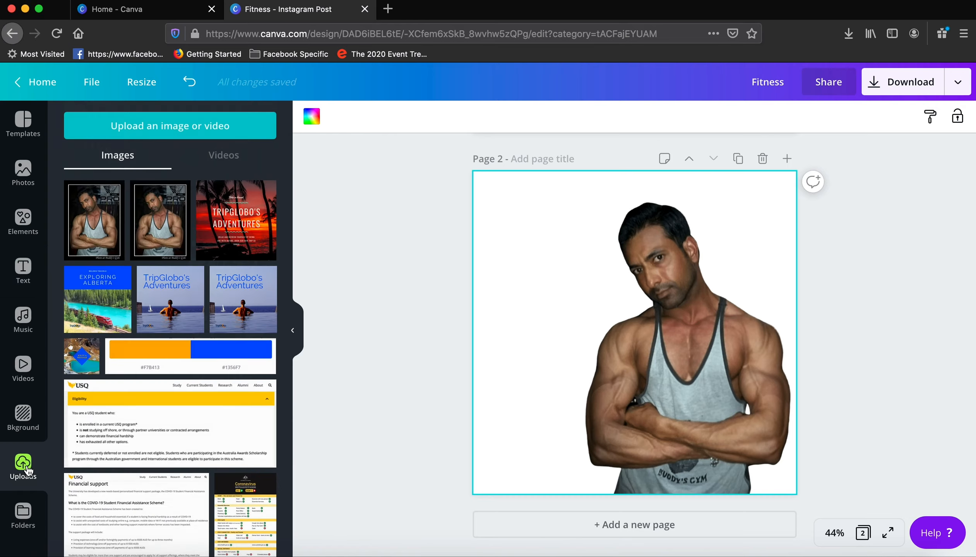
left_click(188, 128)
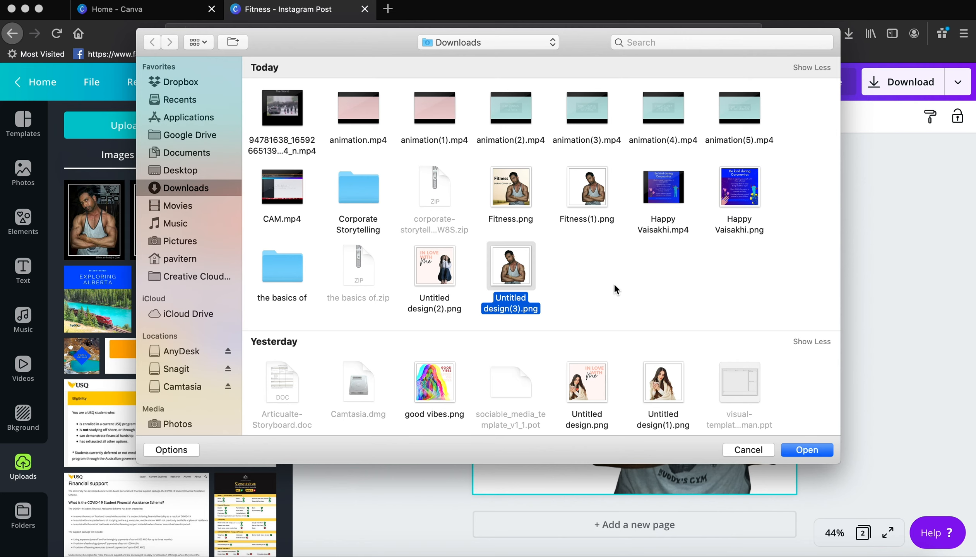
left_click(595, 202)
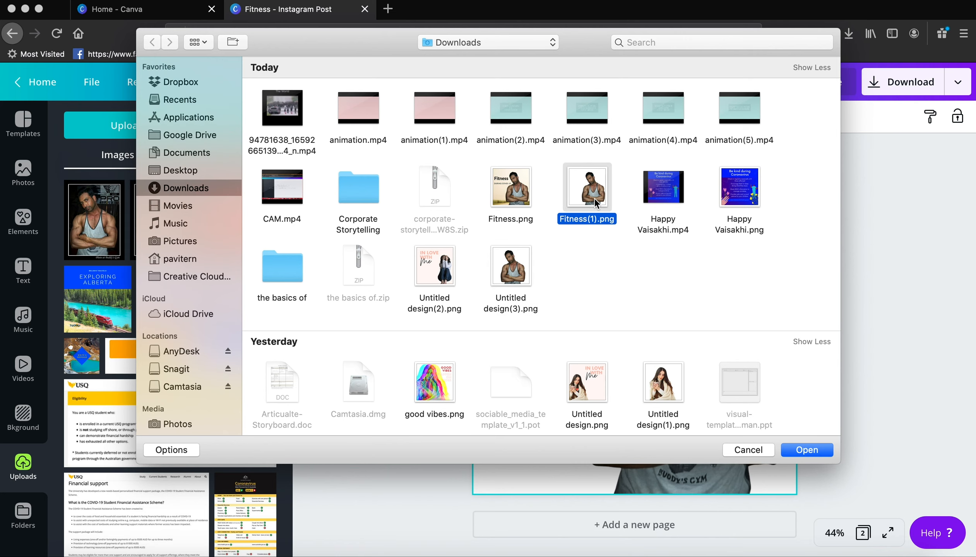
left_click(816, 453)
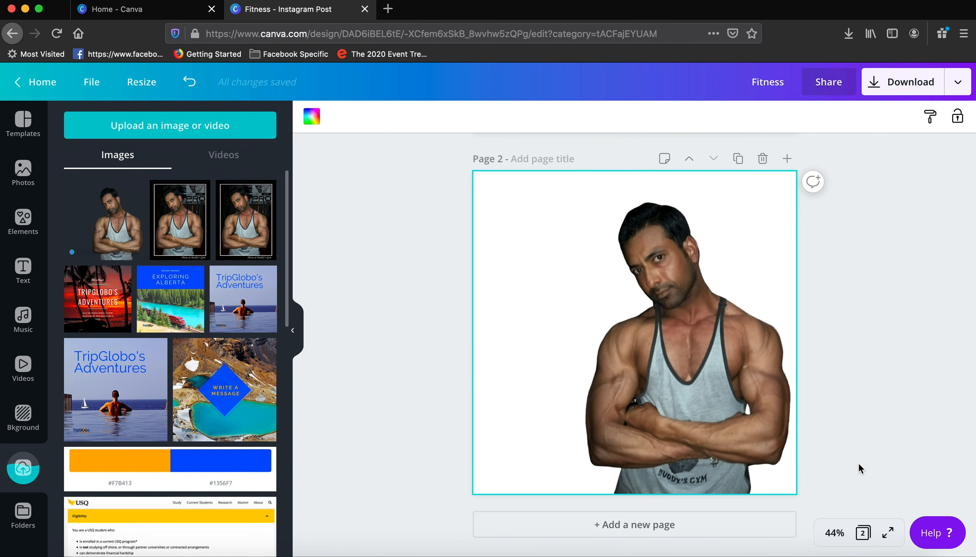